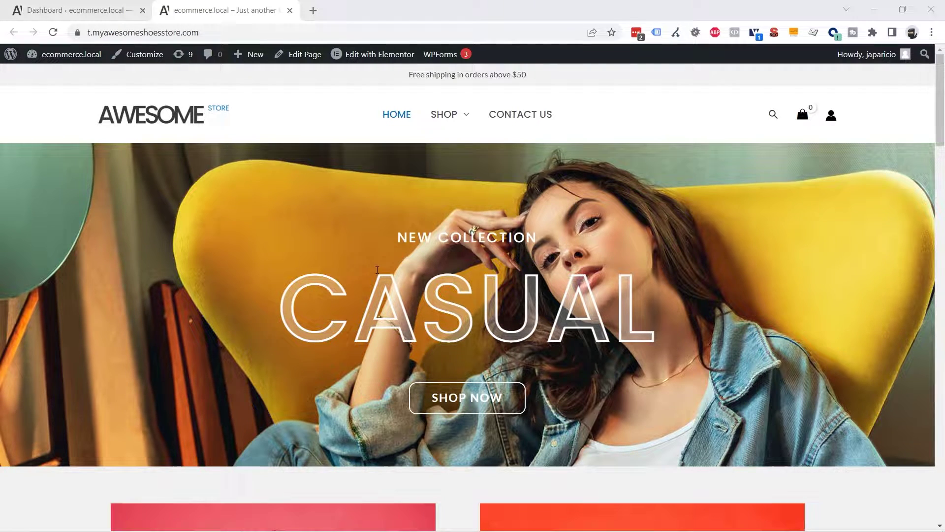
Step: Find the Home page under Pages > All Pages and launch it in Elementor
{"action": "left_click", "coordinate": [84, 10]}
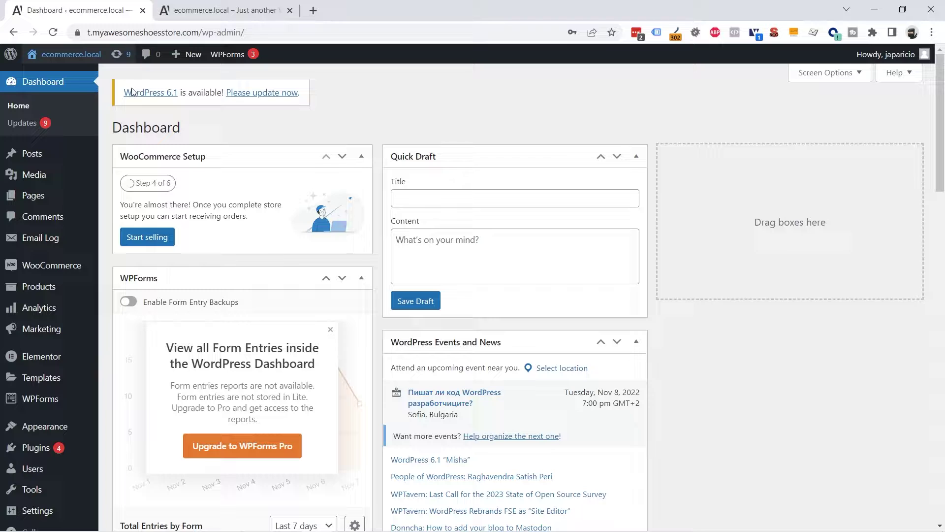
{"action": "left_click", "coordinate": [33, 195]}
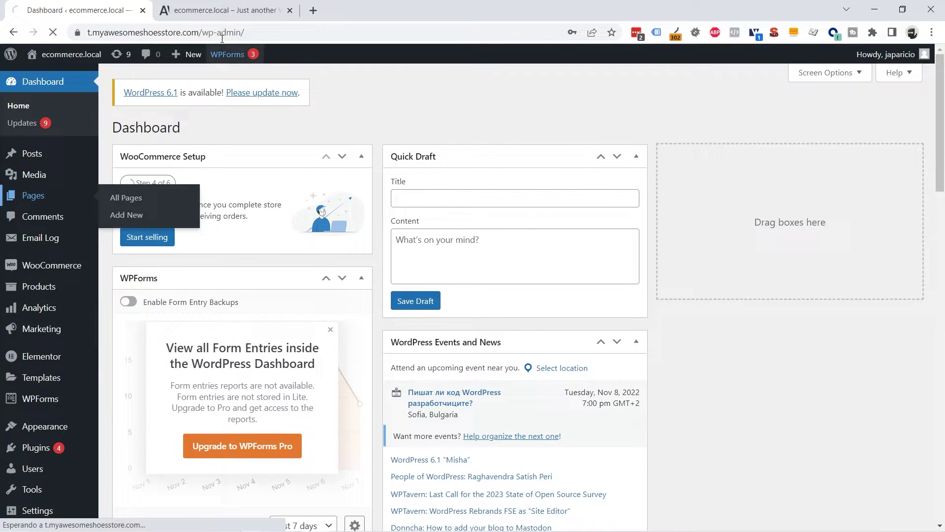
{"action": "left_click", "coordinate": [223, 10]}
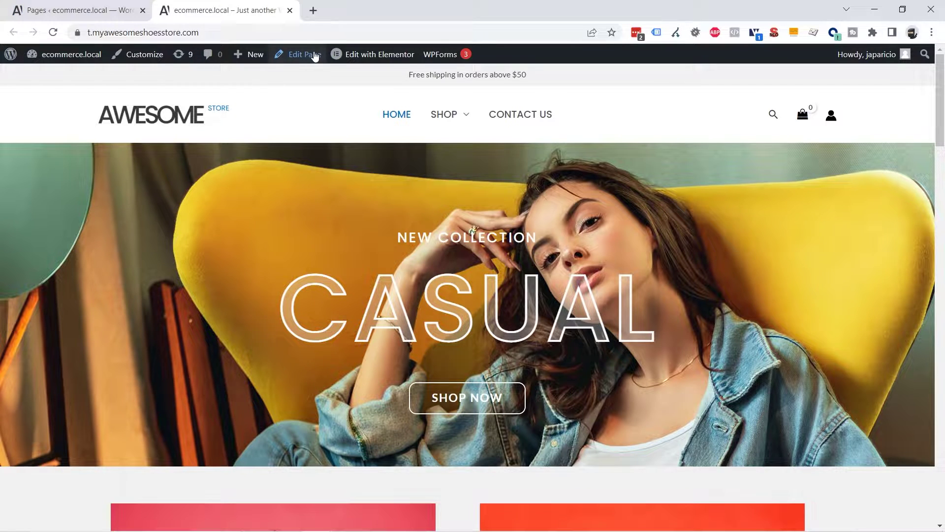
{"action": "left_click", "coordinate": [78, 10]}
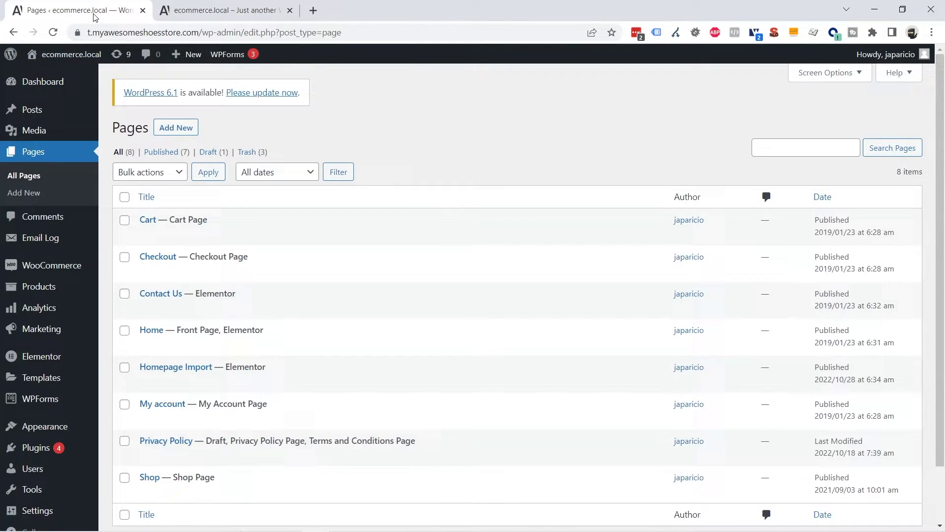
{"action": "scroll", "coordinate": [425, 306], "scroll_direction": "down", "scroll_amount": 2}
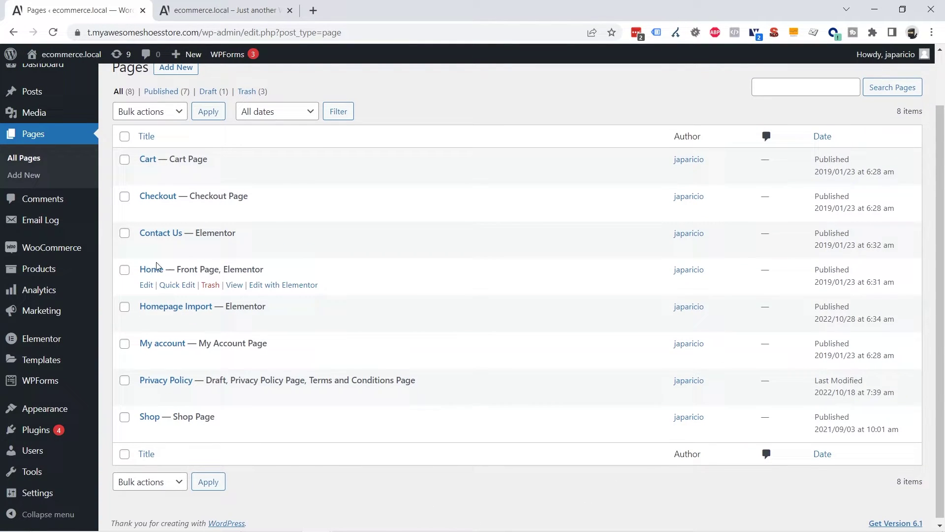
{"action": "left_click", "coordinate": [151, 270]}
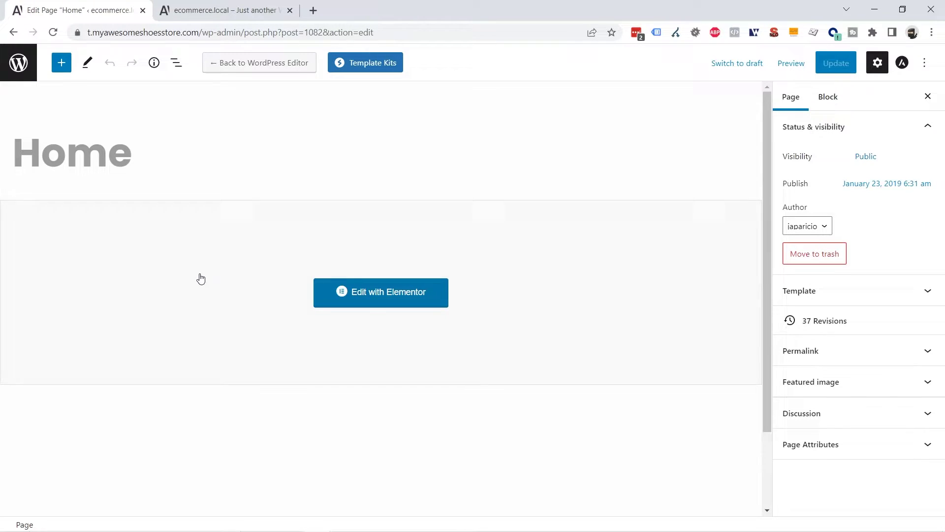
{"action": "left_click", "coordinate": [380, 297]}
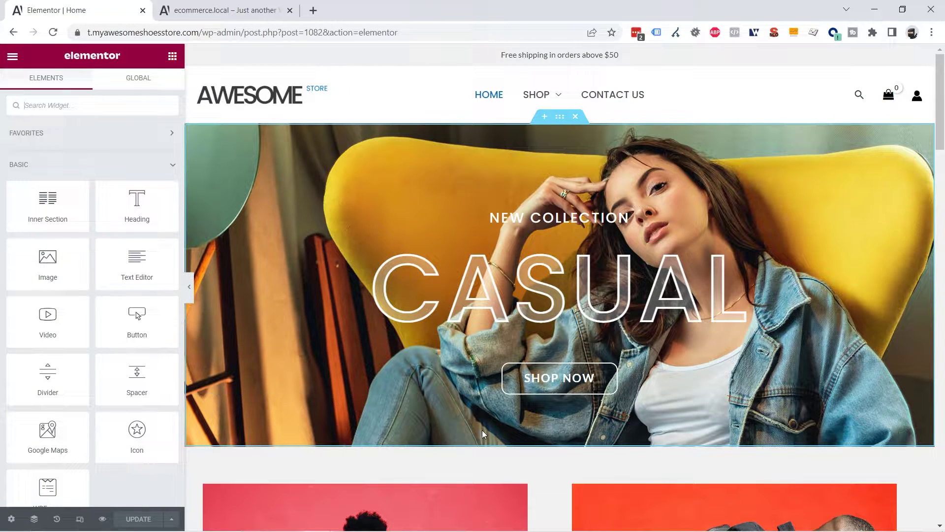
Step: Save the Home page with Save as Template under the name 'Homepage template'
{"action": "left_click", "coordinate": [171, 520]}
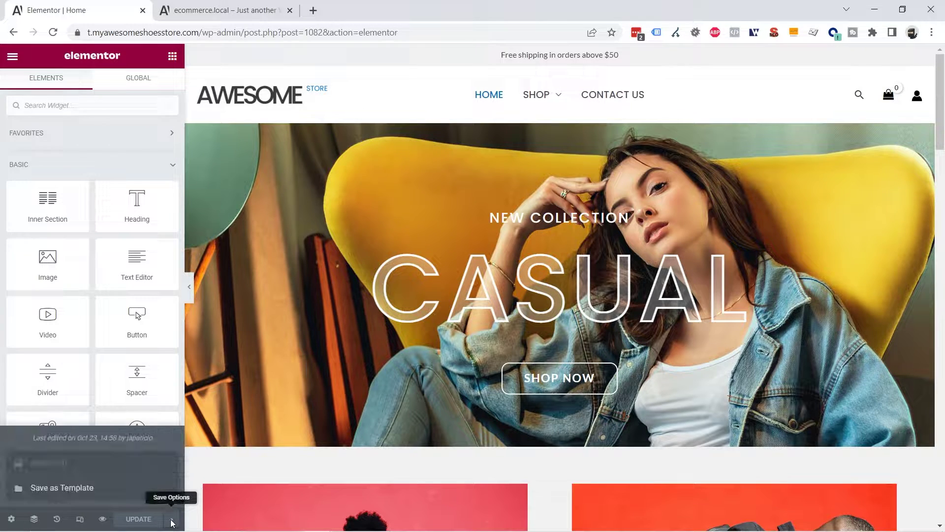
{"action": "left_click", "coordinate": [79, 487]}
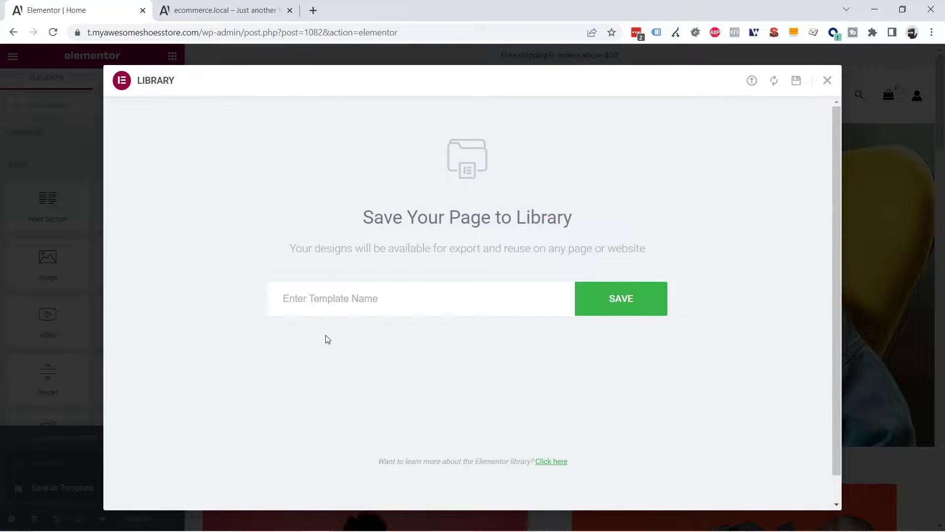
{"action": "left_click", "coordinate": [352, 299]}
{"action": "type", "text": "Homepage template"}
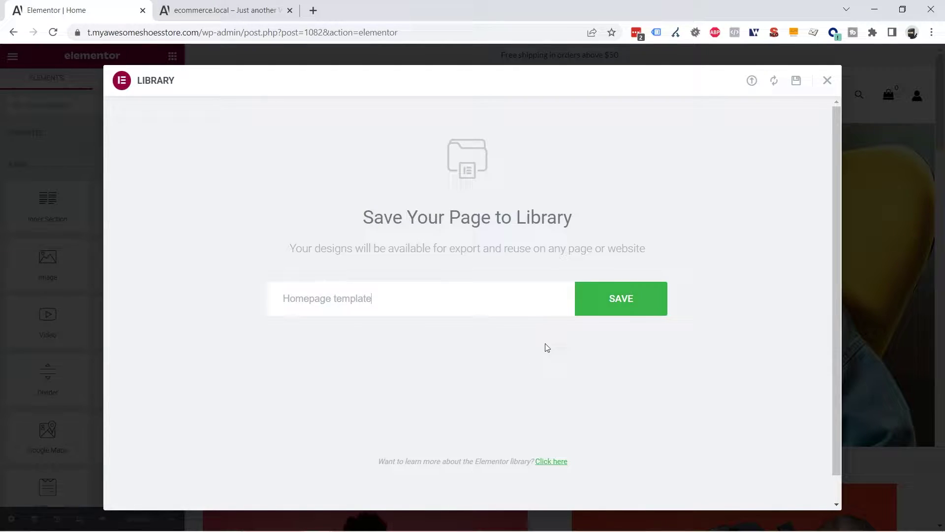
{"action": "left_click", "coordinate": [635, 305]}
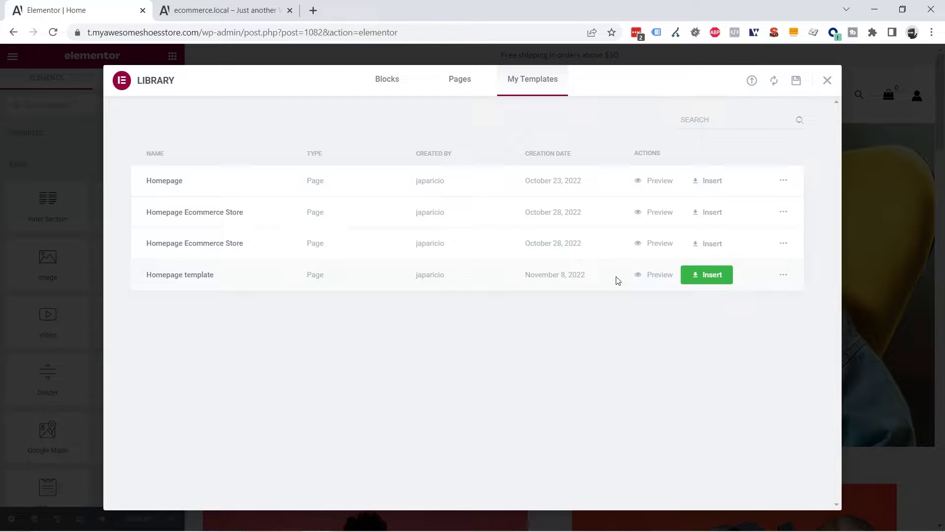
Step: Export Homepage template from My Templates and save the file as Homepage.json
{"action": "left_click", "coordinate": [784, 278]}
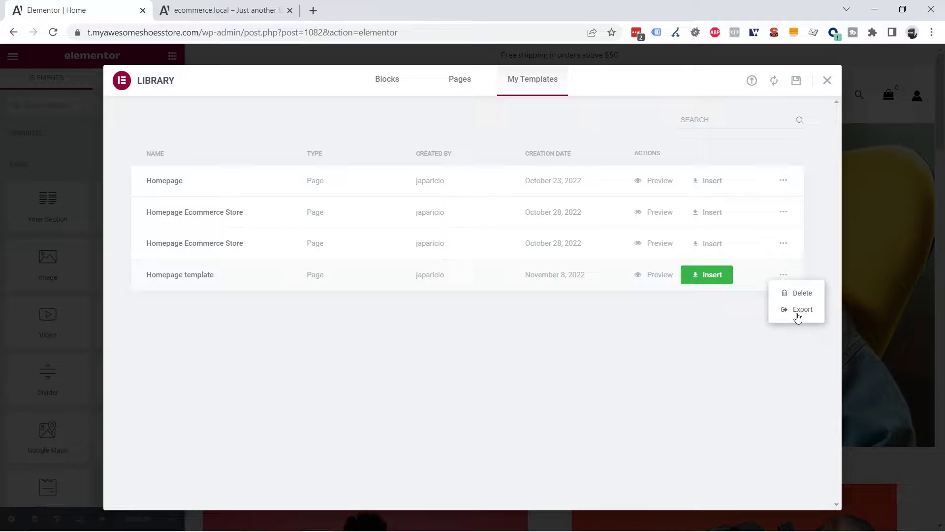
{"action": "left_click", "coordinate": [802, 309]}
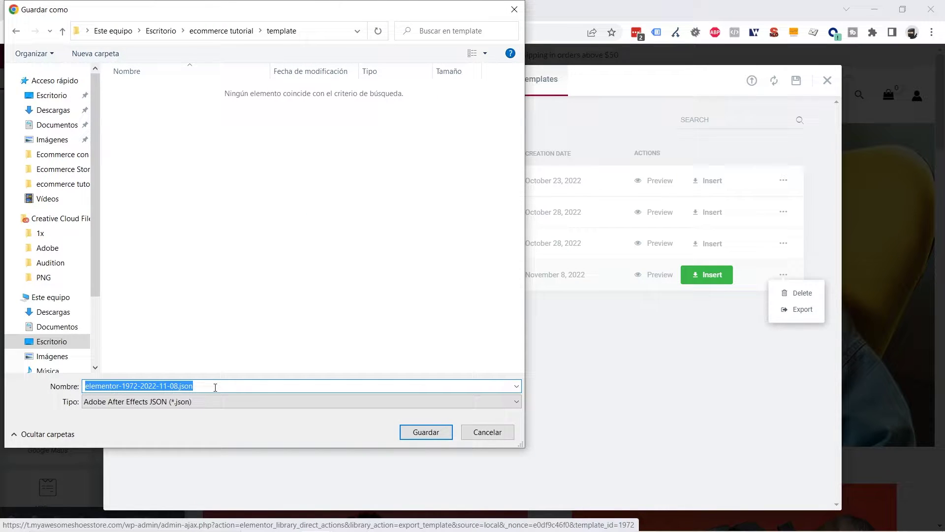
{"action": "type", "text": "Homepage"}
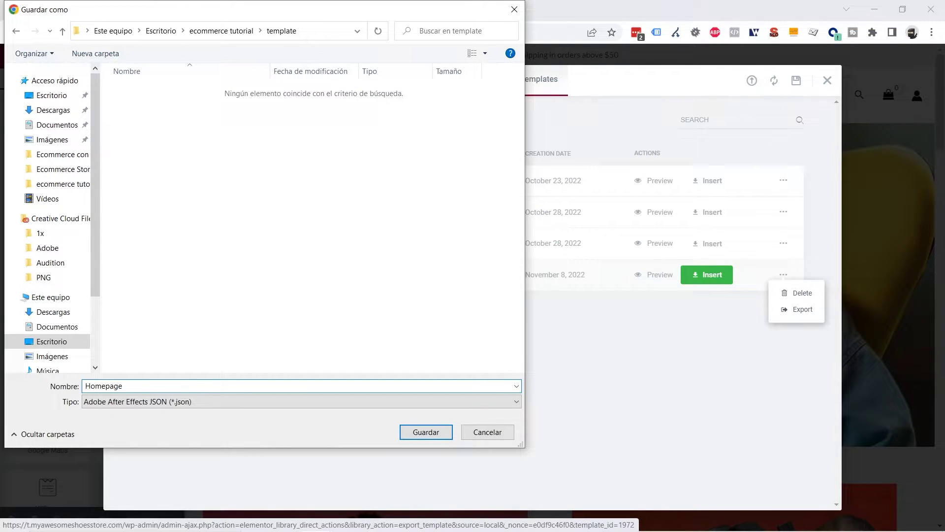
{"action": "left_click", "coordinate": [426, 433]}
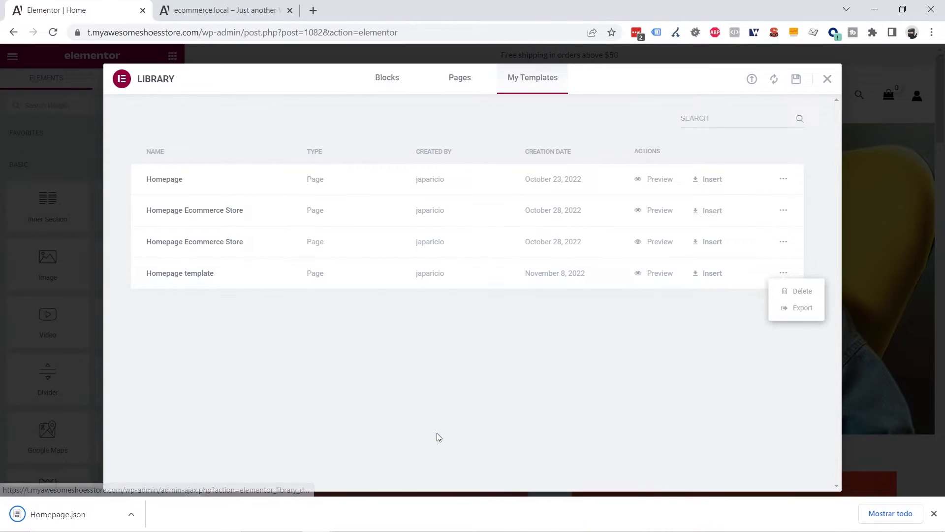
Step: Close the template library and exit the Elementor editor
{"action": "left_click", "coordinate": [665, 384]}
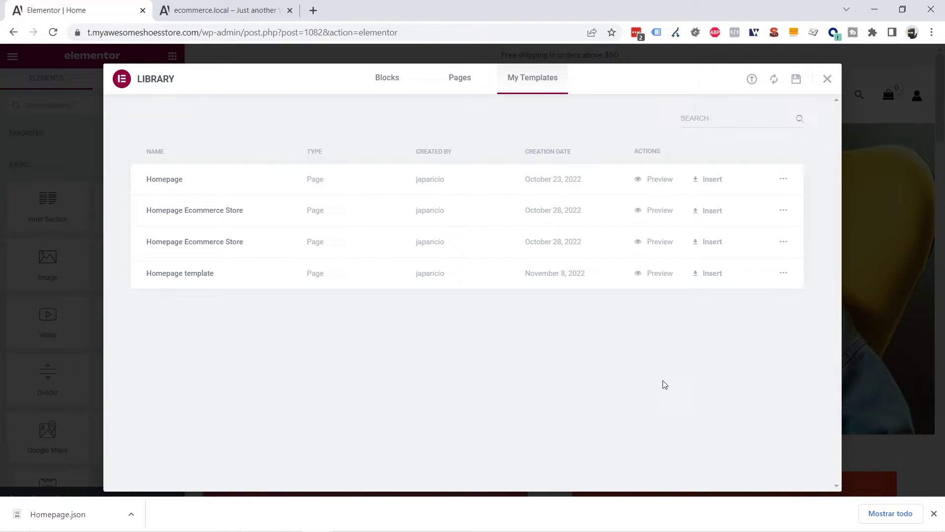
{"action": "left_click", "coordinate": [827, 78]}
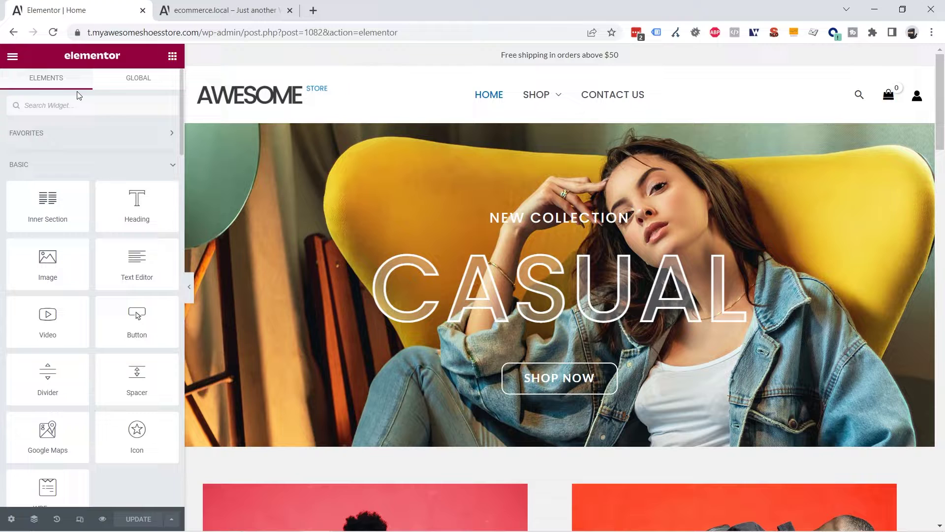
{"action": "left_click", "coordinate": [13, 58]}
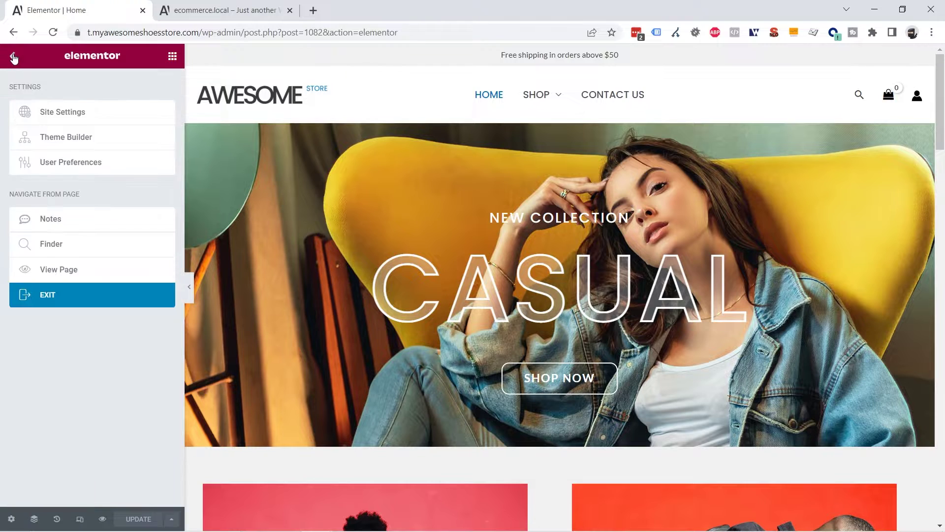
{"action": "left_click", "coordinate": [63, 296]}
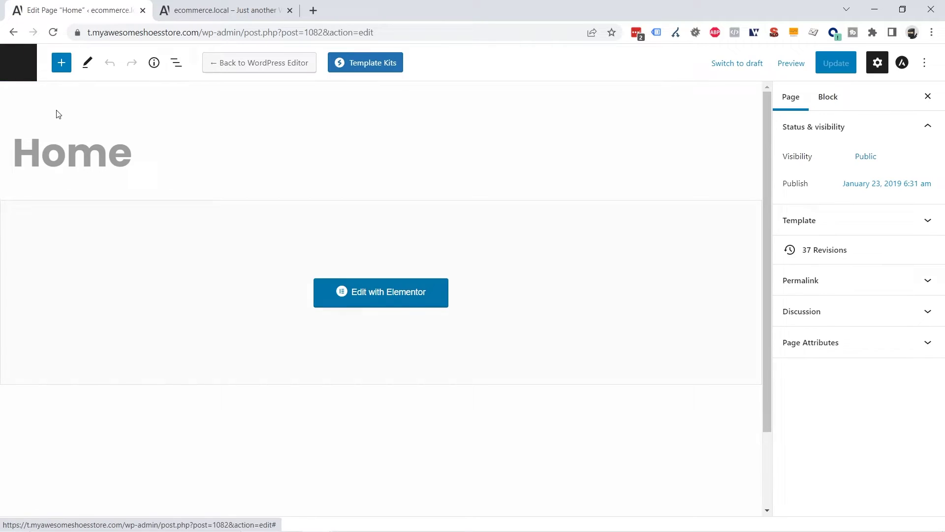
Step: Open Templates > Saved Templates to see Homepage template listed
{"action": "left_click", "coordinate": [11, 71]}
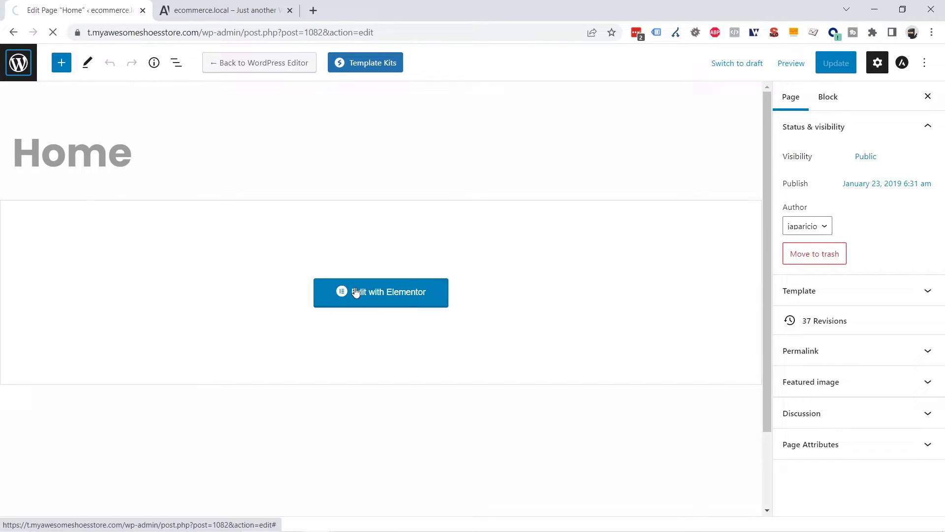
{"action": "scroll", "coordinate": [356, 292], "scroll_direction": "down", "scroll_amount": 3}
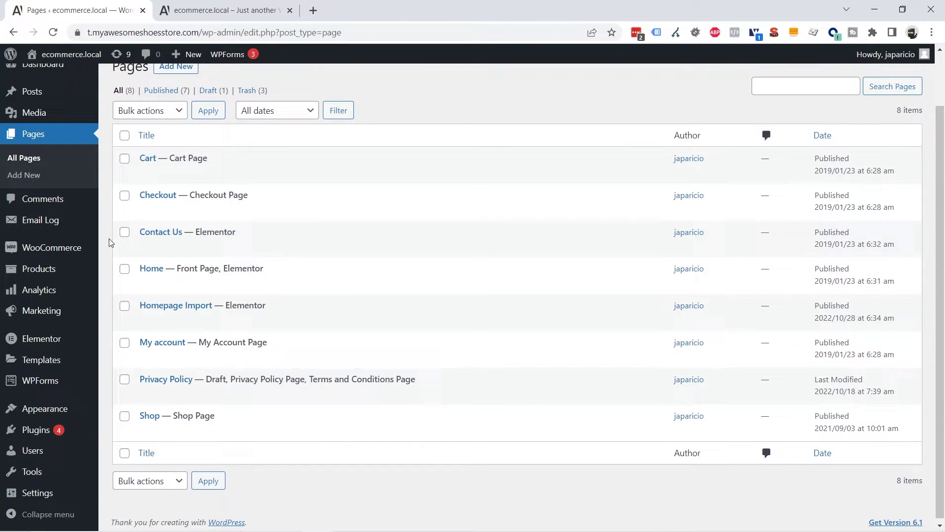
{"action": "left_click", "coordinate": [55, 365]}
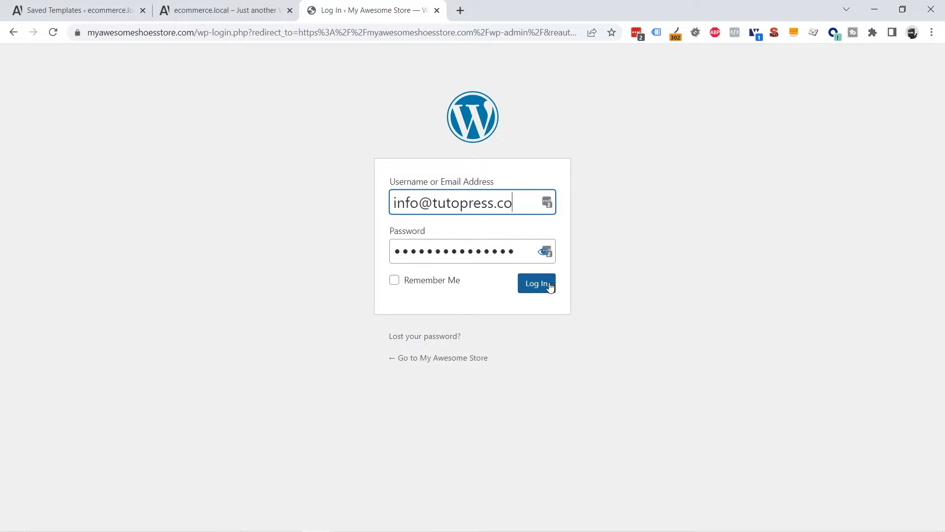
Step: Log in to My Awesome Store and view its empty Saved Templates list
{"action": "left_click", "coordinate": [548, 287]}
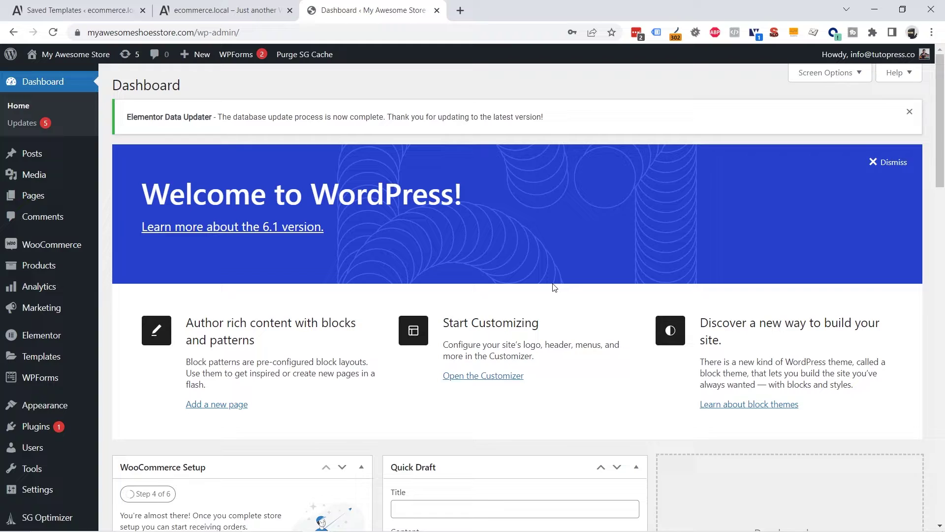
{"action": "scroll", "coordinate": [546, 285], "scroll_direction": "down", "scroll_amount": 1}
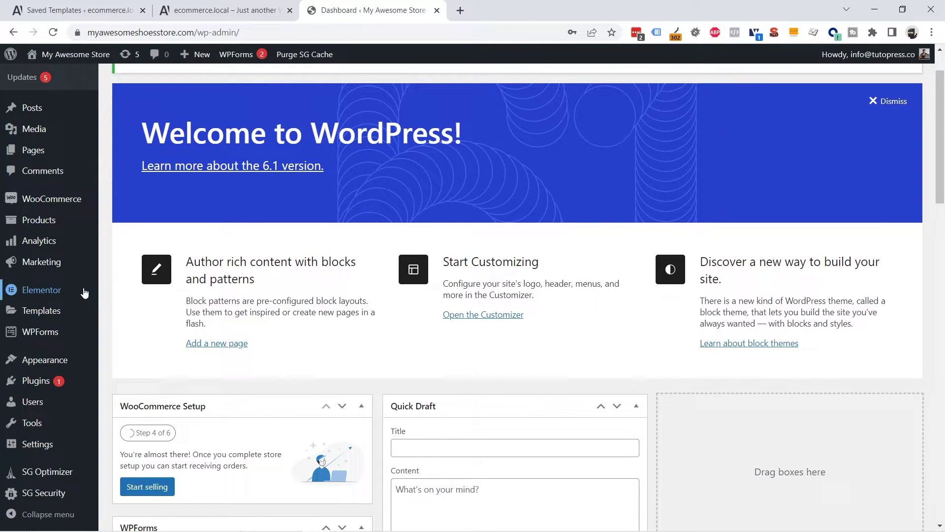
{"action": "left_click", "coordinate": [34, 314]}
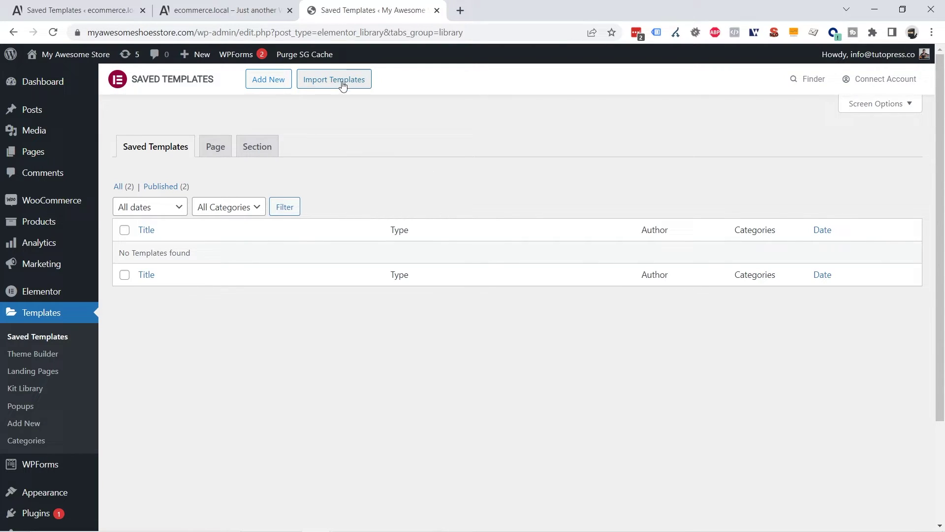
Step: Import Homepage.json via Import Templates, answering the unfiltered file uploads prompt
{"action": "left_click_drag", "start_coordinate": [338, 82], "coordinate": [341, 84]}
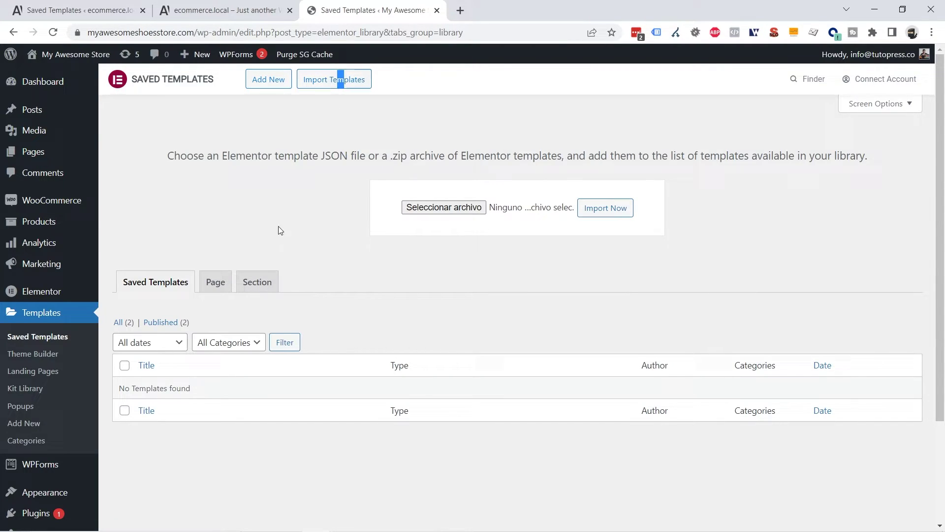
{"action": "left_click", "coordinate": [461, 208]}
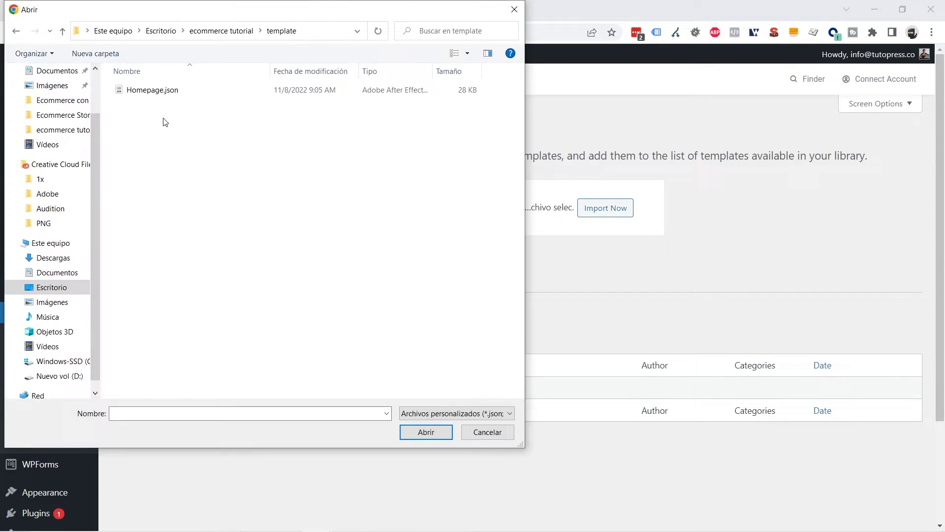
{"action": "left_click", "coordinate": [158, 90]}
{"action": "left_click", "coordinate": [417, 432]}
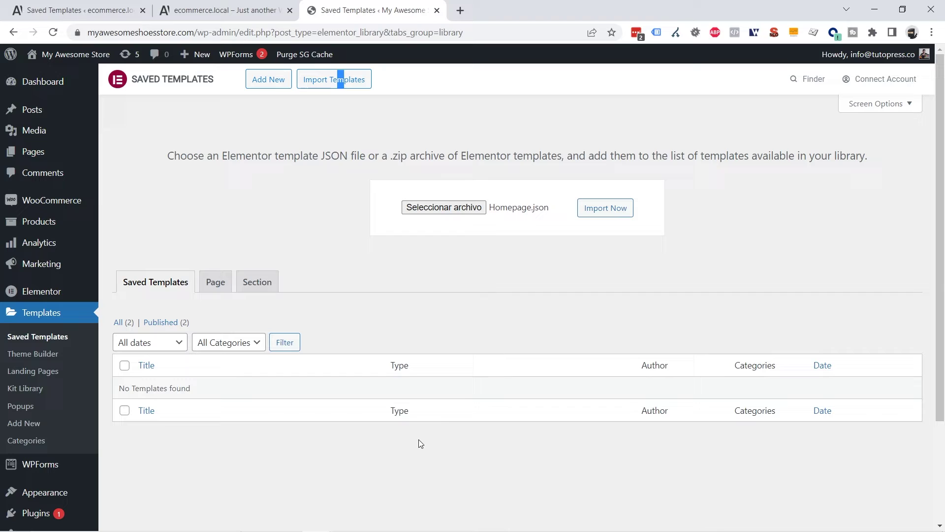
{"action": "left_click", "coordinate": [607, 214]}
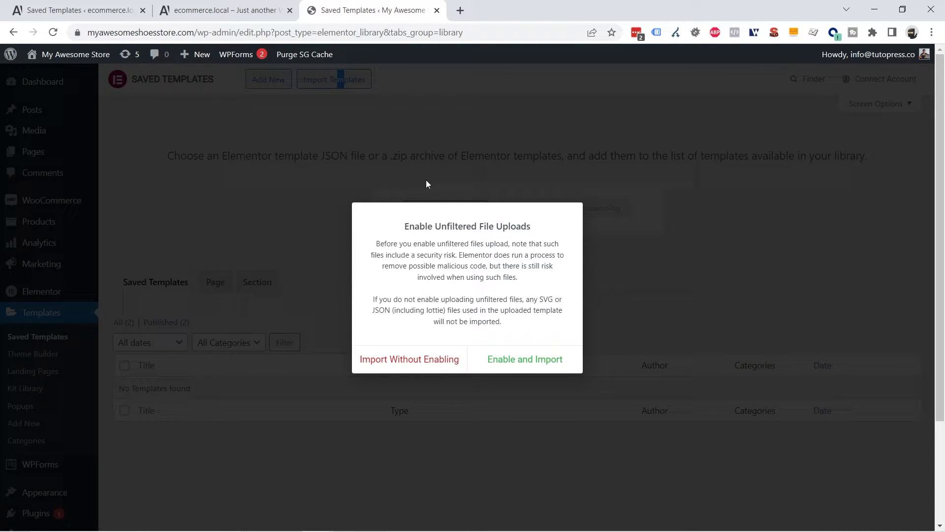
{"action": "left_click", "coordinate": [540, 363]}
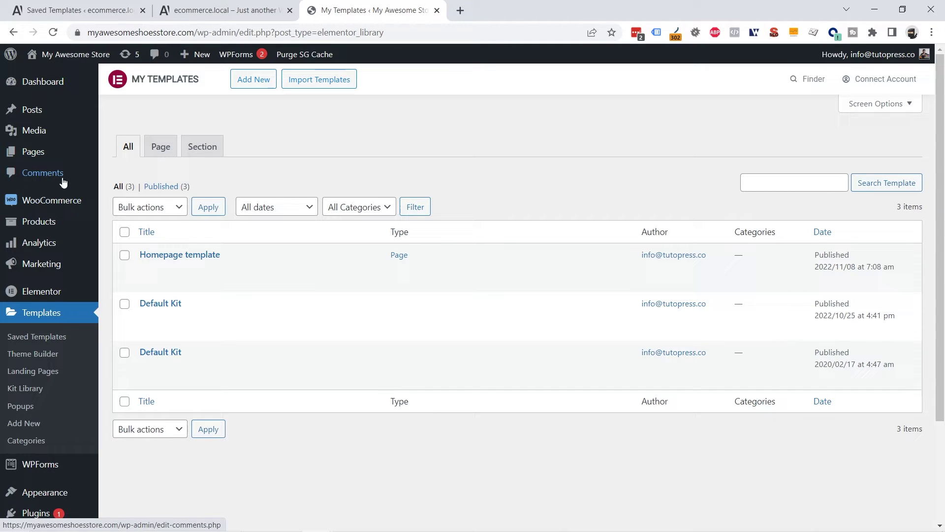
Step: Add a new page and give it the title 'Homepage Import'
{"action": "left_click", "coordinate": [29, 155]}
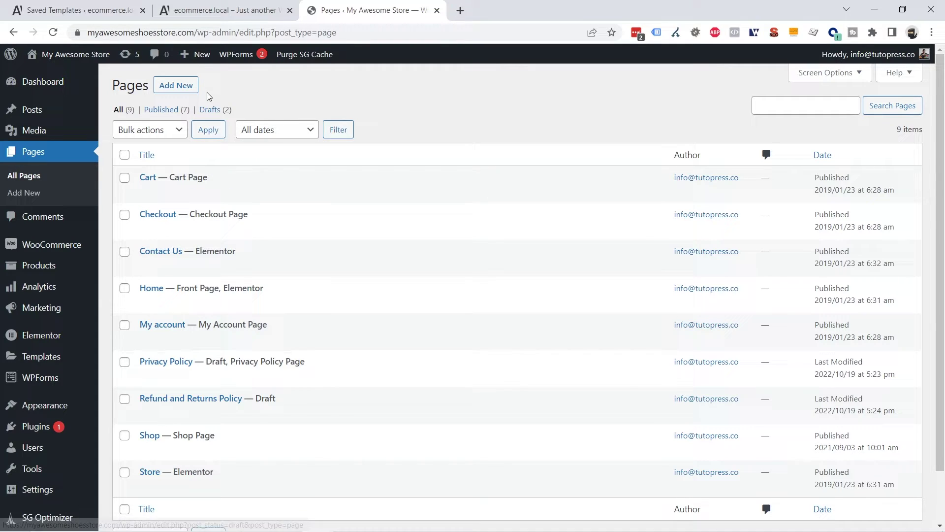
{"action": "left_click", "coordinate": [176, 85]}
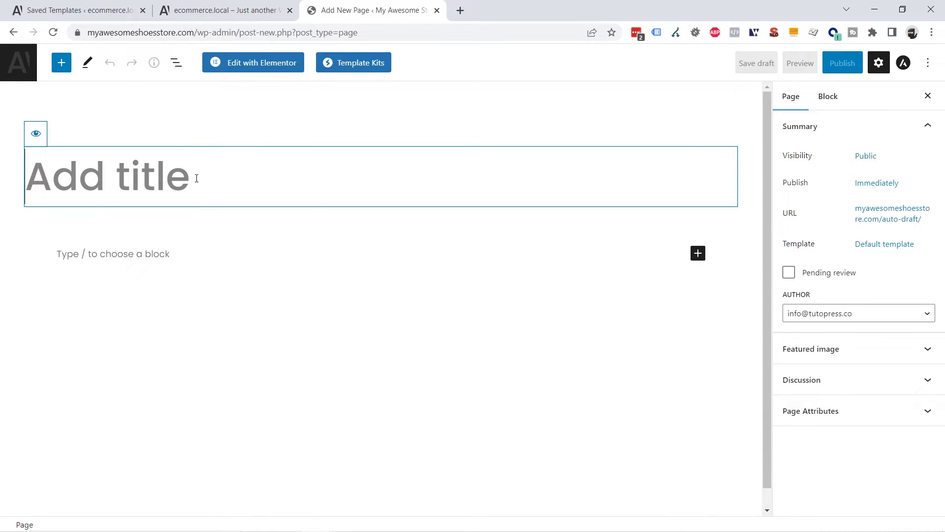
{"action": "type", "text": "Homepage "}
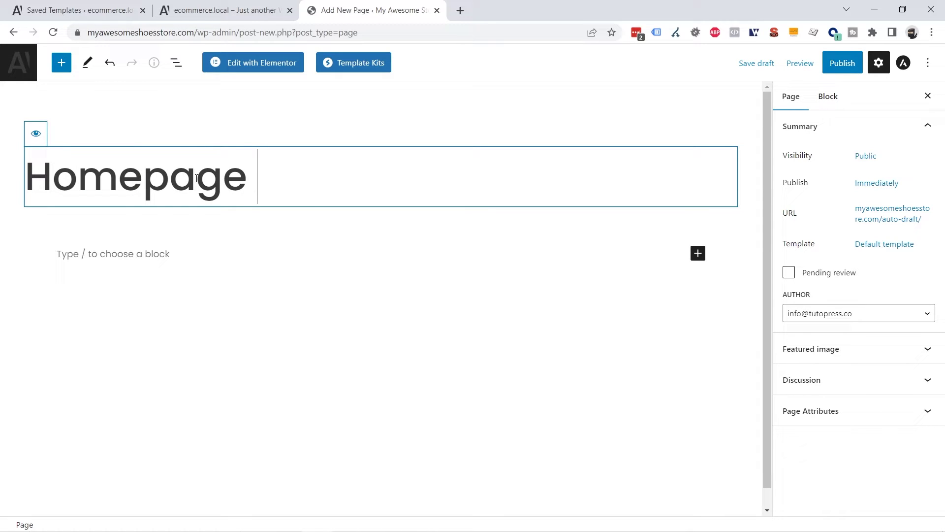
{"action": "type", "text": "Import"}
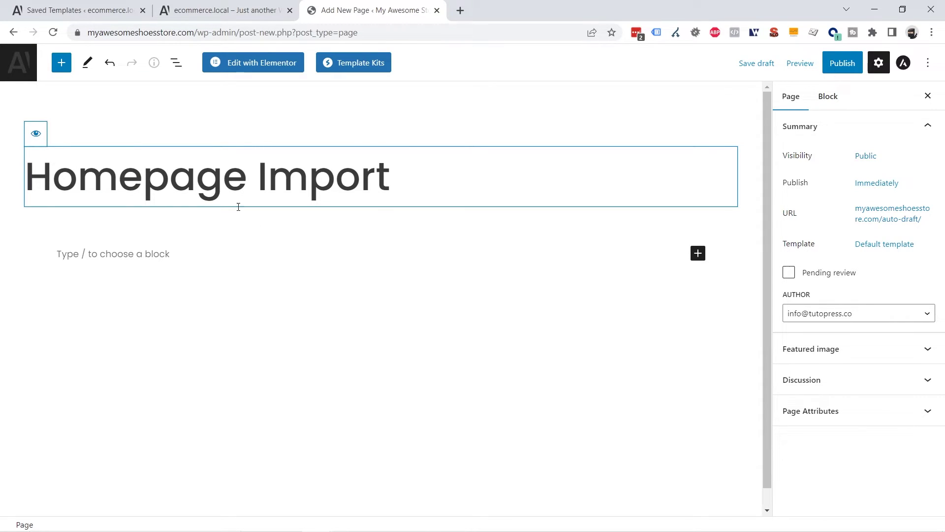
Step: Insert Homepage template from My Templates in Elementor, choosing Don't apply for page settings
{"action": "left_click", "coordinate": [265, 65]}
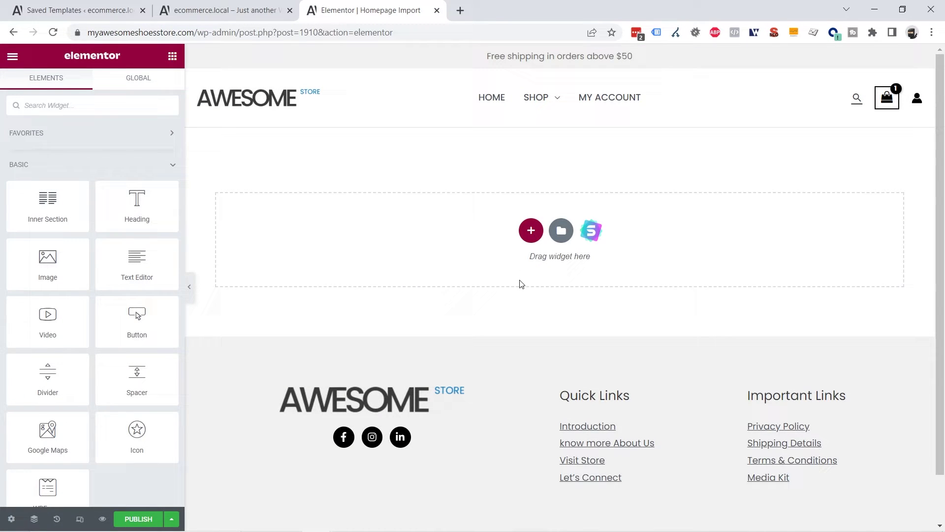
{"action": "left_click", "coordinate": [561, 232]}
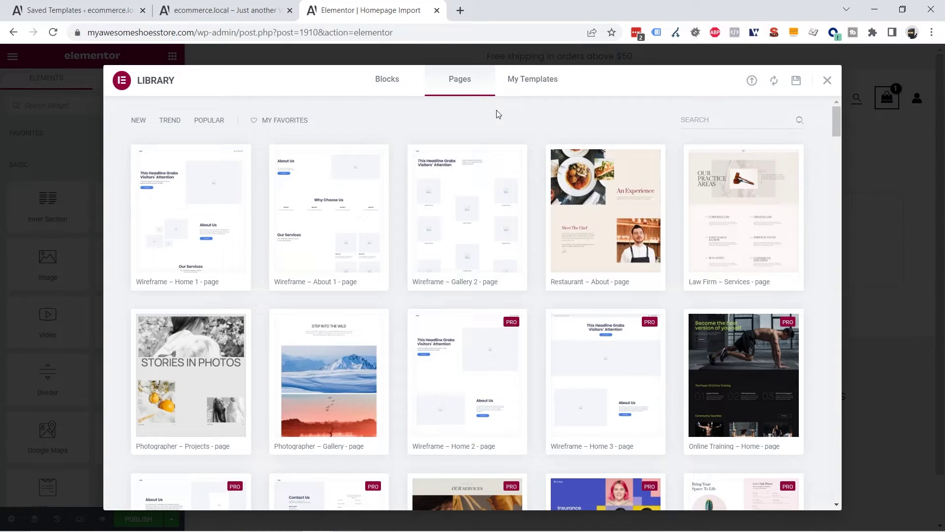
{"action": "left_click", "coordinate": [545, 90]}
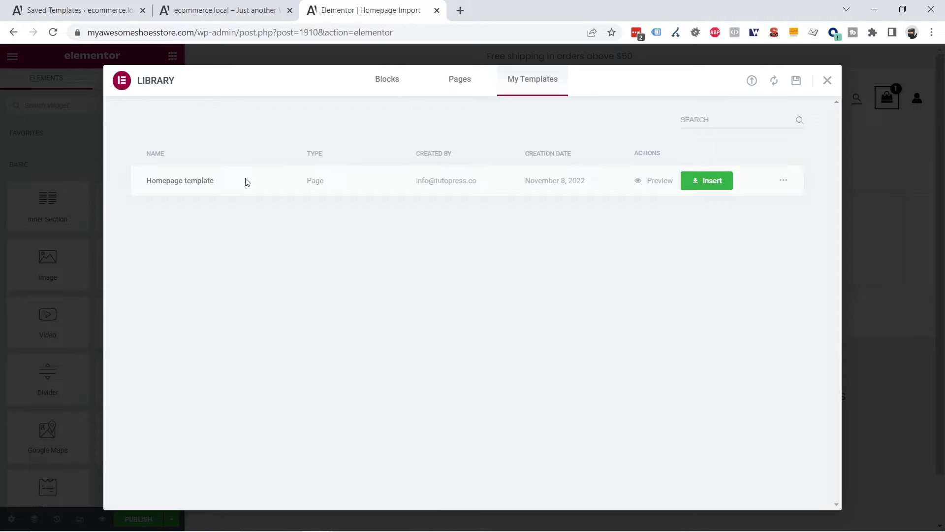
{"action": "left_click", "coordinate": [707, 182]}
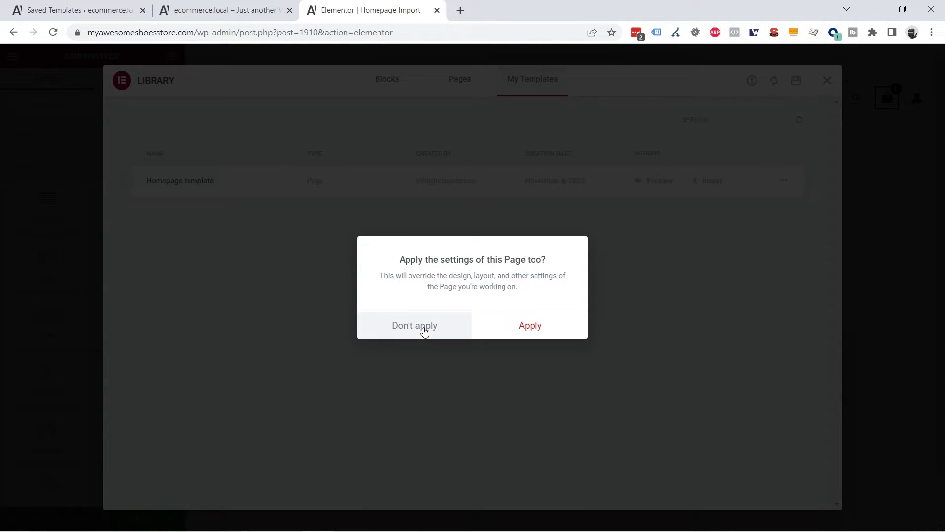
{"action": "left_click", "coordinate": [424, 326]}
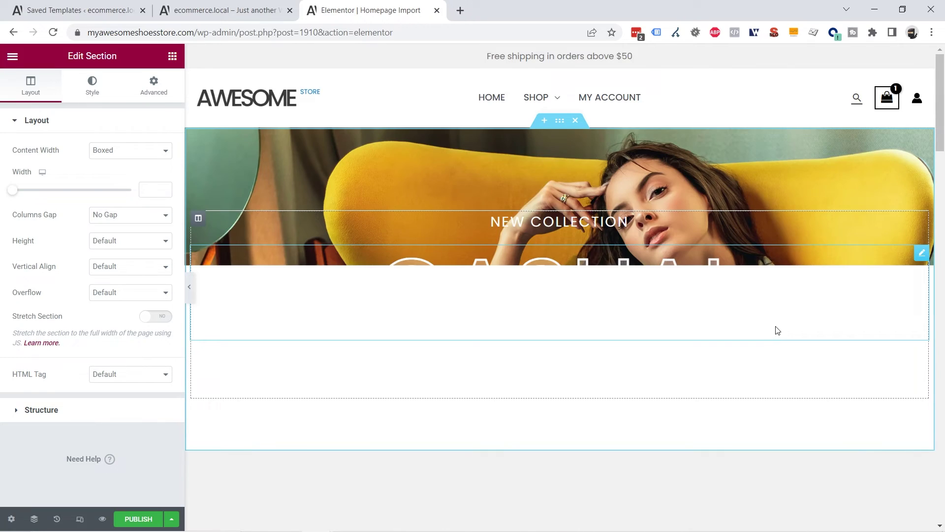
{"action": "scroll", "coordinate": [591, 192], "scroll_direction": "down", "scroll_amount": 3}
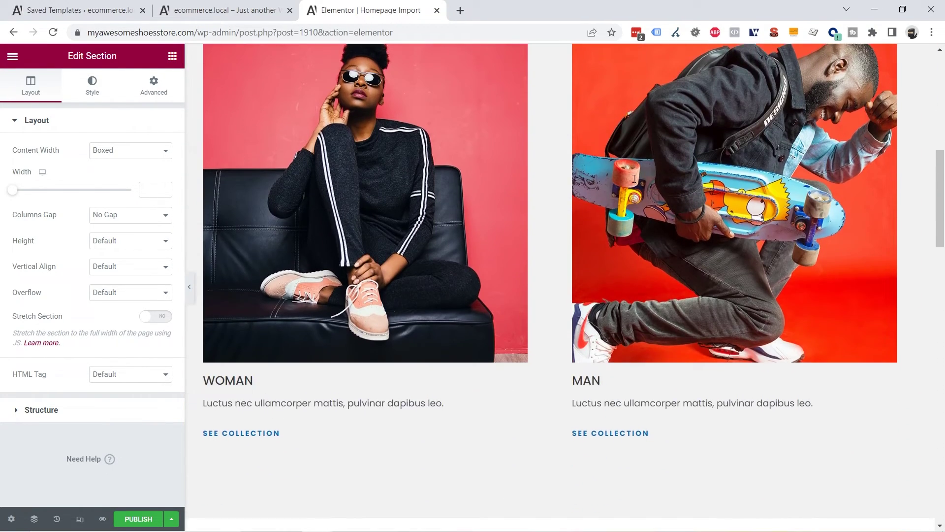
{"action": "scroll", "coordinate": [634, 178], "scroll_direction": "down", "scroll_amount": 15}
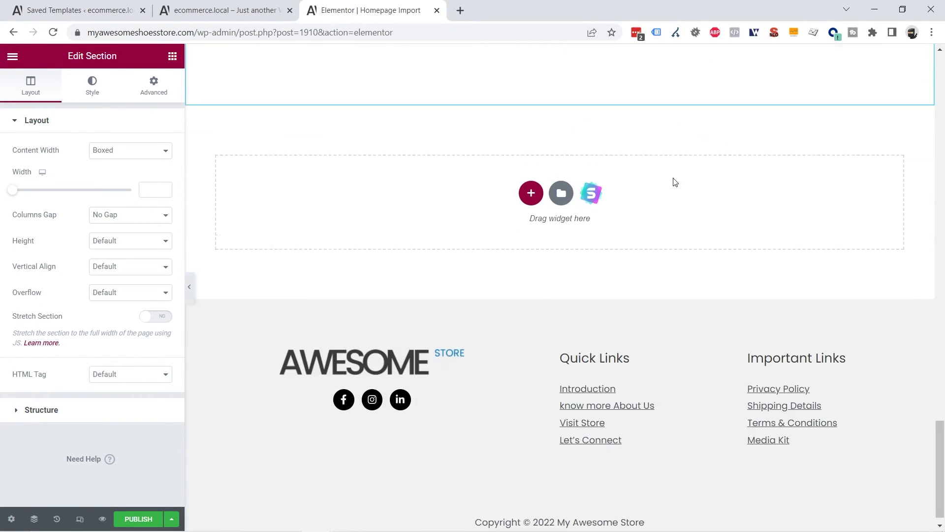
{"action": "scroll", "coordinate": [675, 183], "scroll_direction": "up", "scroll_amount": 20}
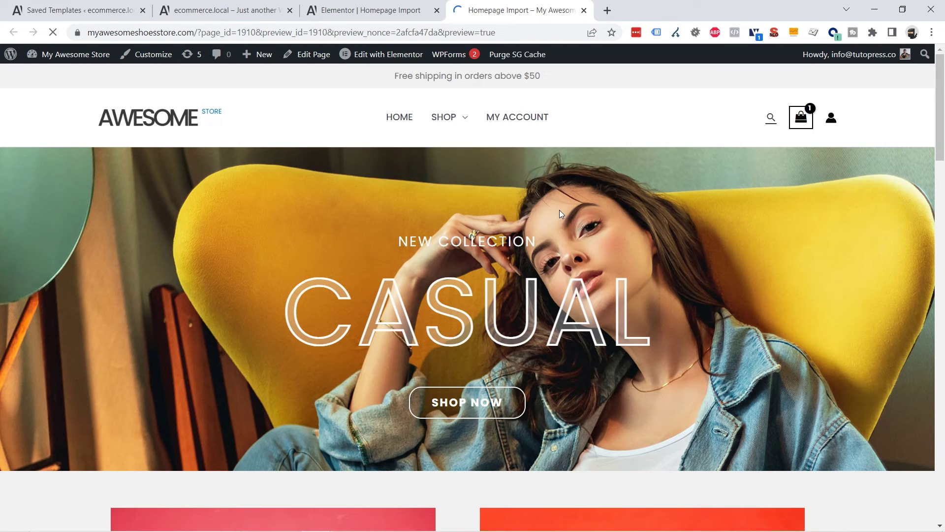
Step: Scroll through the Homepage Import preview to check the imported layout
{"action": "scroll", "coordinate": [559, 210], "scroll_direction": "down", "scroll_amount": 20}
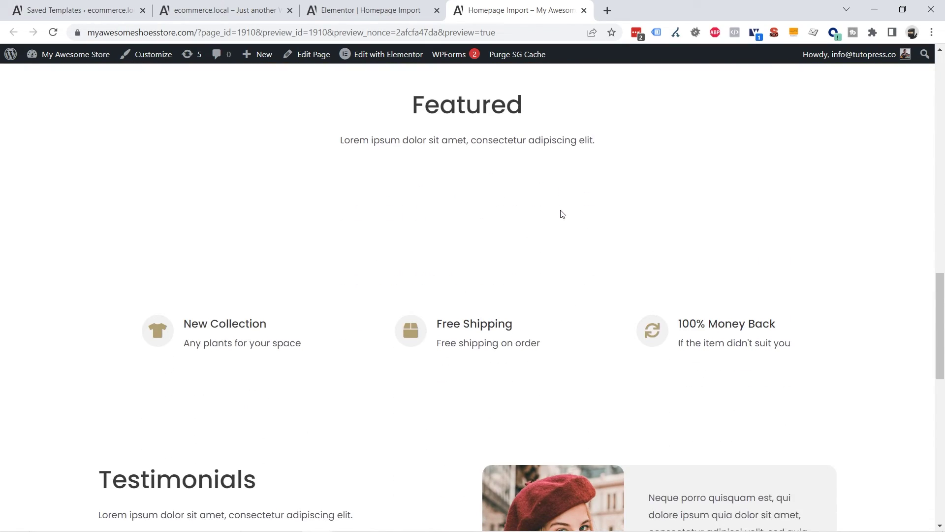
{"action": "scroll", "coordinate": [562, 213], "scroll_direction": "up", "scroll_amount": 20}
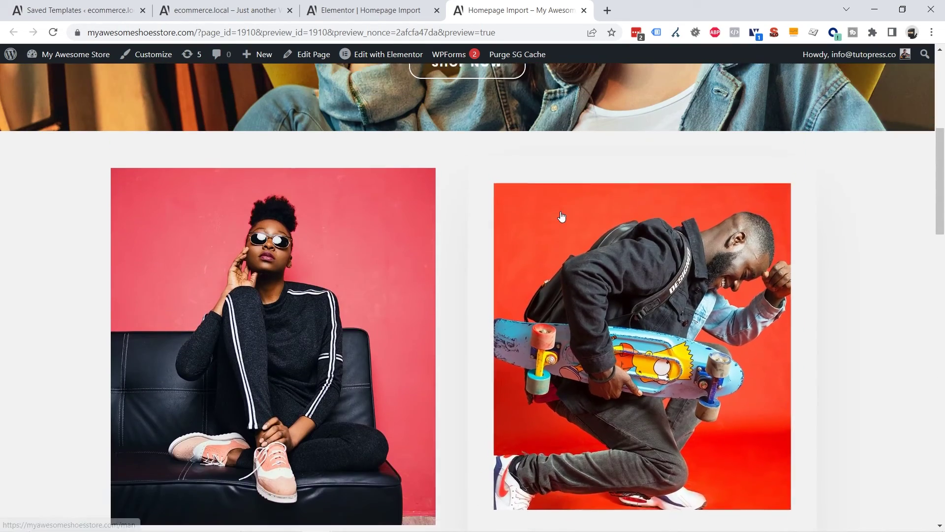